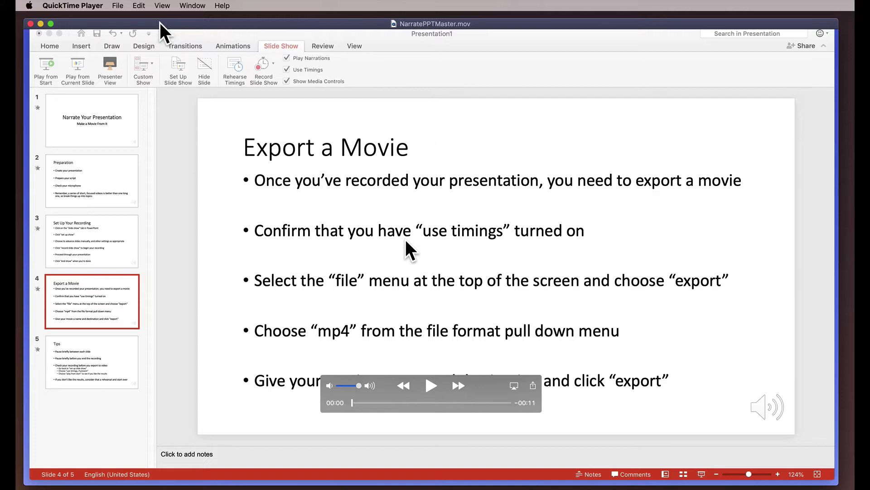
Go from the File menu to the Edit menu so its Trim command shows
left_click(118, 5)
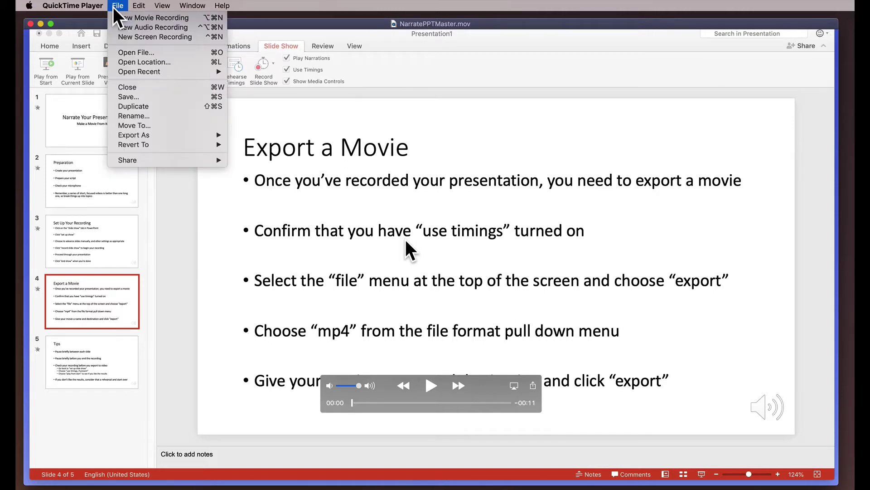
mouse_move(135, 6)
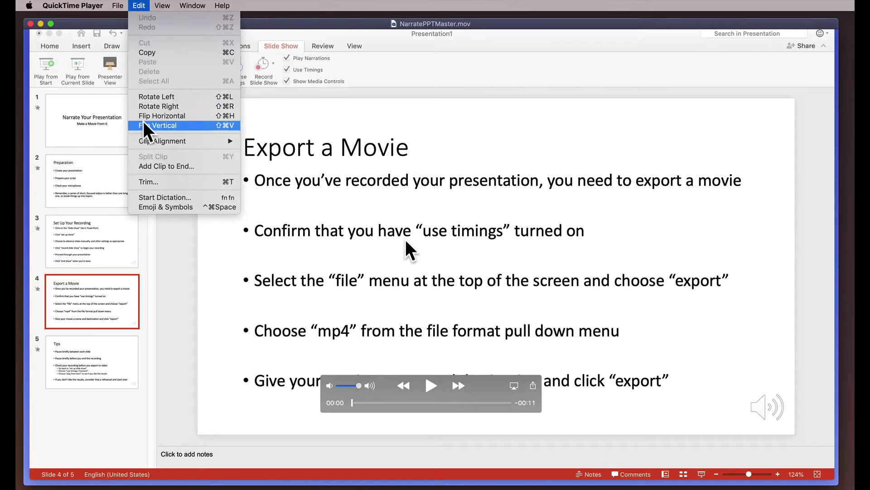
Start Trim, nudge the start in slightly and pull the end back to about 00:10.41
left_click(150, 182)
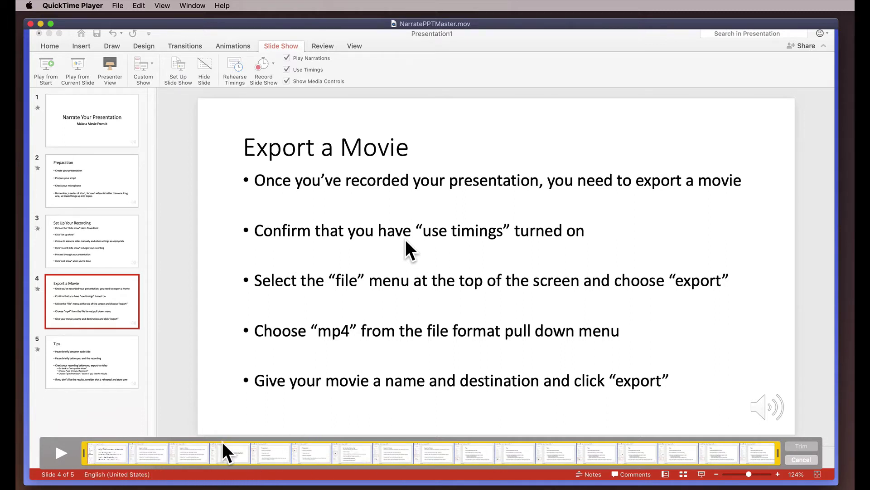
left_click_drag(84, 452, 194, 450)
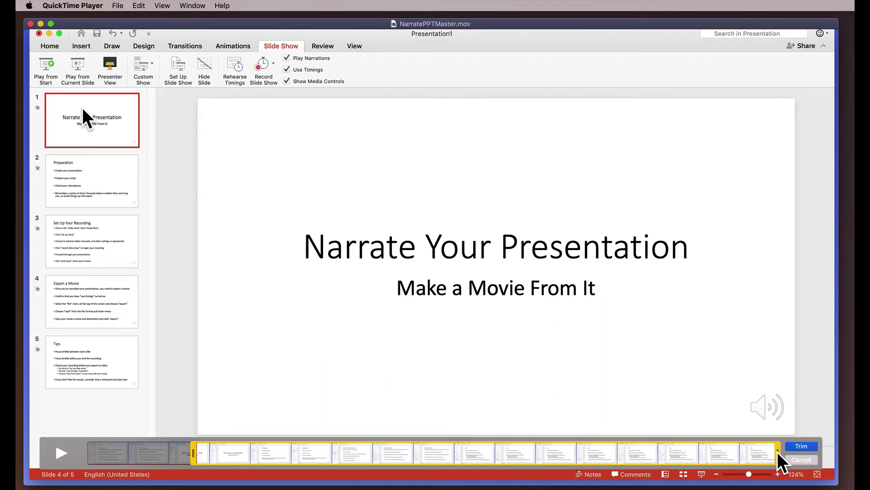
mouse_move(776, 452)
left_mouse_down()
mouse_move(575, 461)
mouse_move(717, 460)
left_mouse_up()
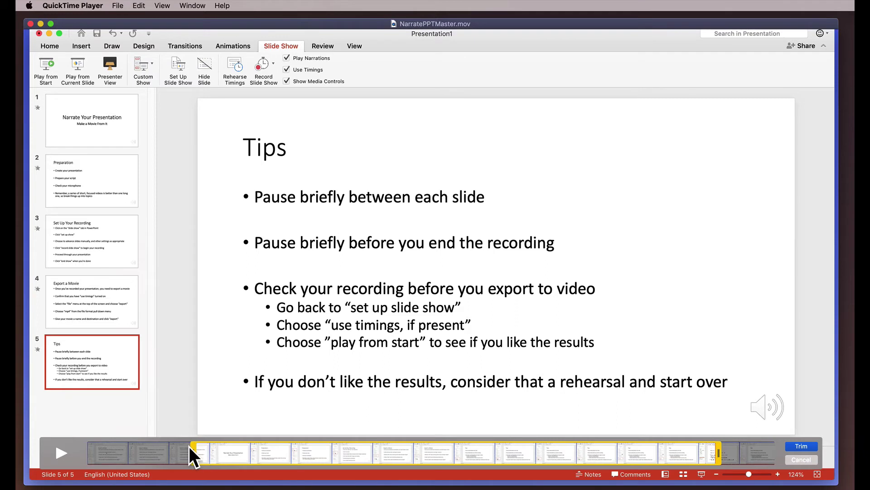
Move the trim start to about 00:01.83 and the end to about 9.45 seconds
left_click_drag(189, 446, 182, 447)
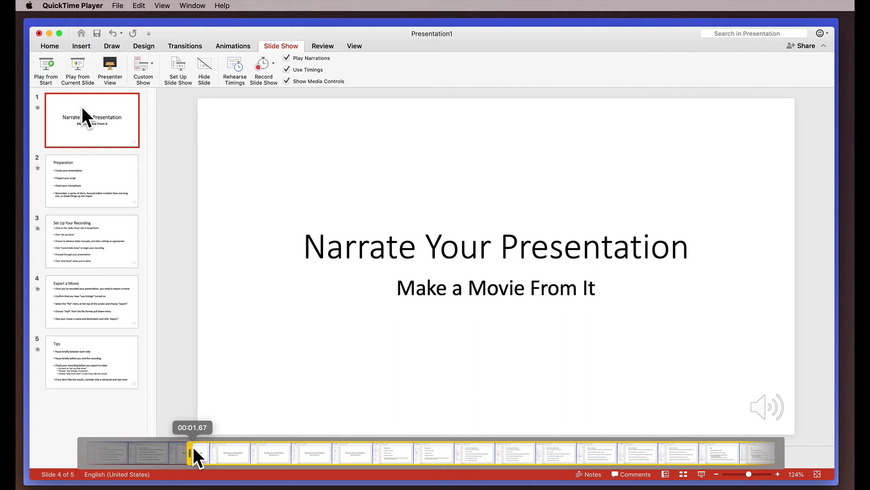
mouse_move(193, 447)
left_mouse_down()
mouse_move(186, 447)
mouse_move(213, 446)
left_mouse_up()
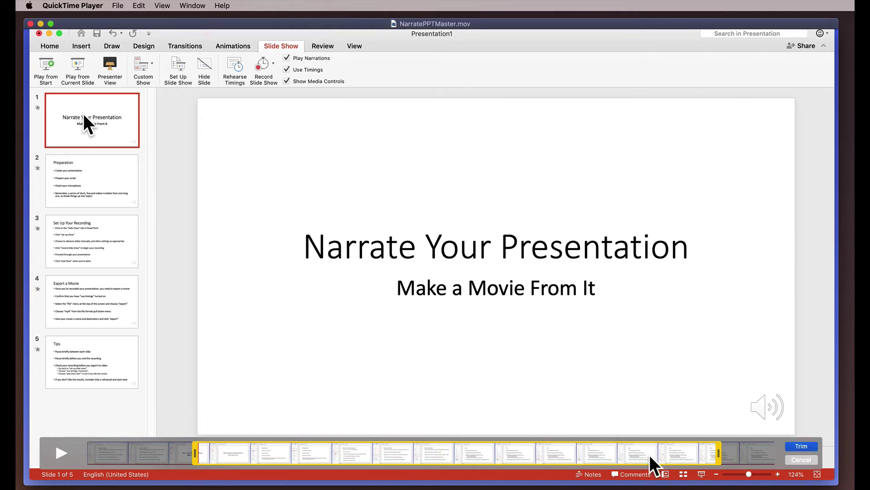
mouse_move(720, 451)
left_mouse_down()
mouse_move(689, 451)
mouse_move(736, 452)
mouse_move(477, 457)
mouse_move(661, 457)
left_mouse_up()
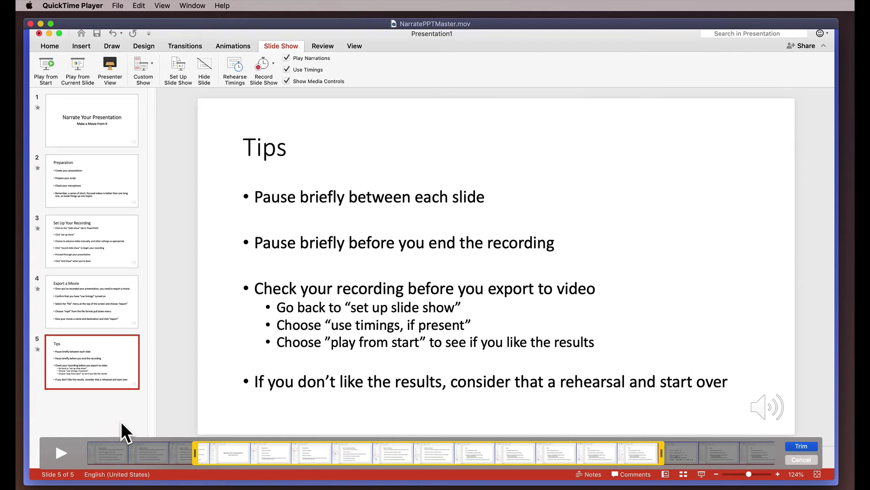
Apply the trim and scrub through the shortened 7-second movie to check it
left_click(800, 446)
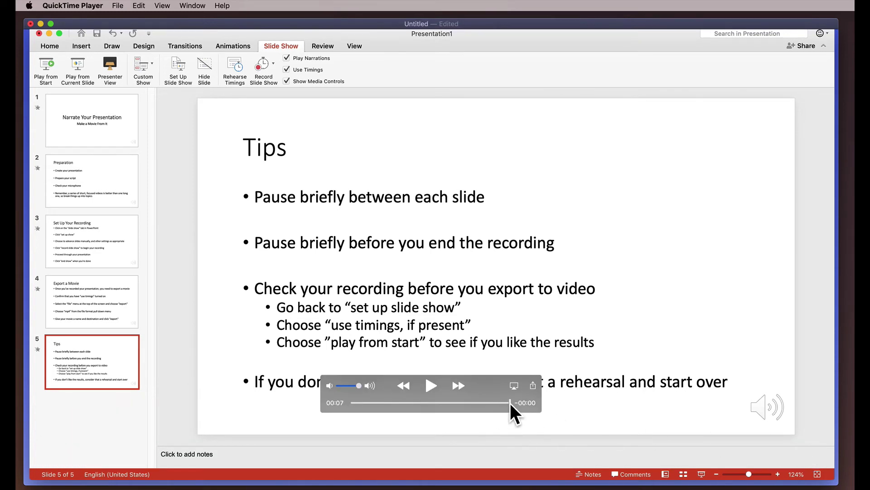
mouse_move(510, 403)
left_mouse_down()
mouse_move(343, 405)
mouse_move(518, 409)
left_mouse_up()
Show the File > Export As submenu with 4K, 1080p, 720p, 480p and Audio Only
left_click(118, 6)
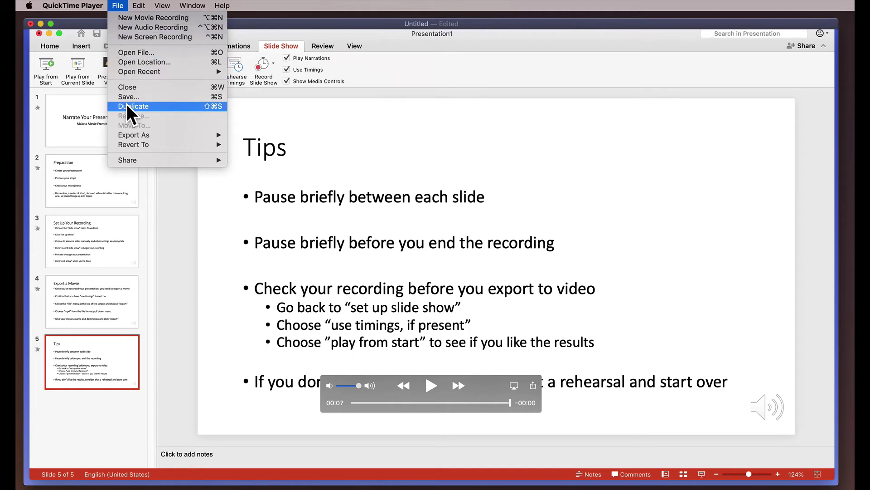
mouse_move(126, 136)
mouse_move(136, 136)
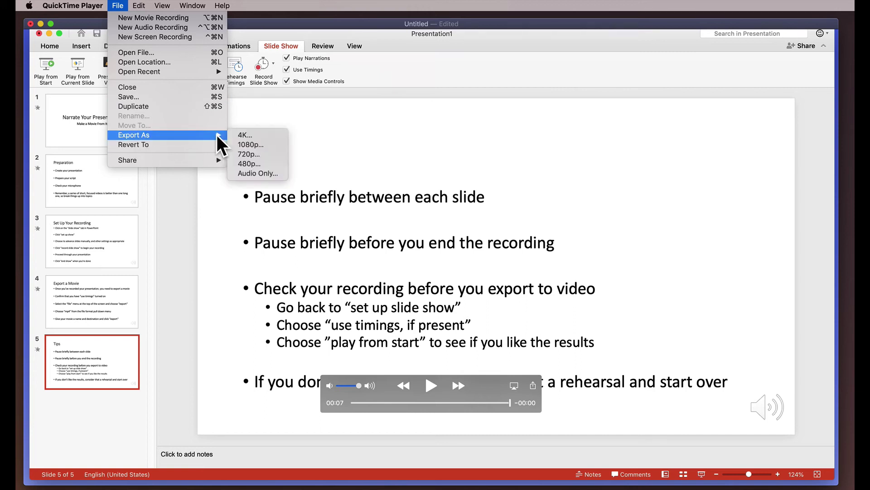
Export the trimmed movie at 1080p as TrimmedVideo.mov to the Desktop
left_click(252, 143)
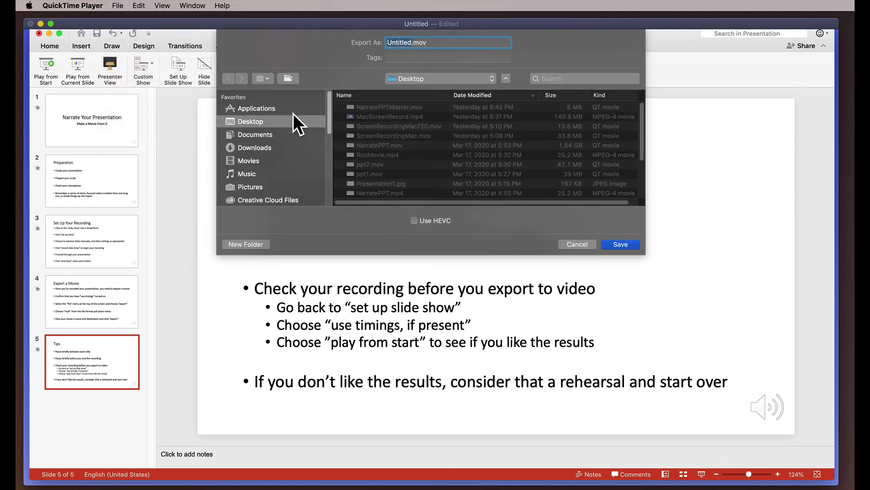
type("T")
type("rimmedV")
type("uid")
key("BackSpace")
key("BackSpace")
key("BackSpace")
type("ideo")
left_click(616, 243)
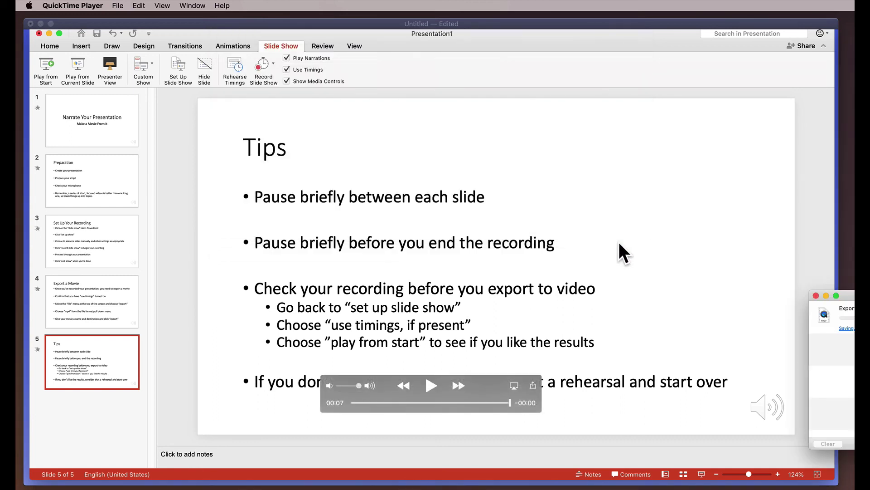
Move the Export Progress window to the centre and wait for the export to finish
mouse_move(821, 295)
left_mouse_down()
mouse_move(851, 297)
mouse_move(661, 294)
mouse_move(341, 192)
left_mouse_up()
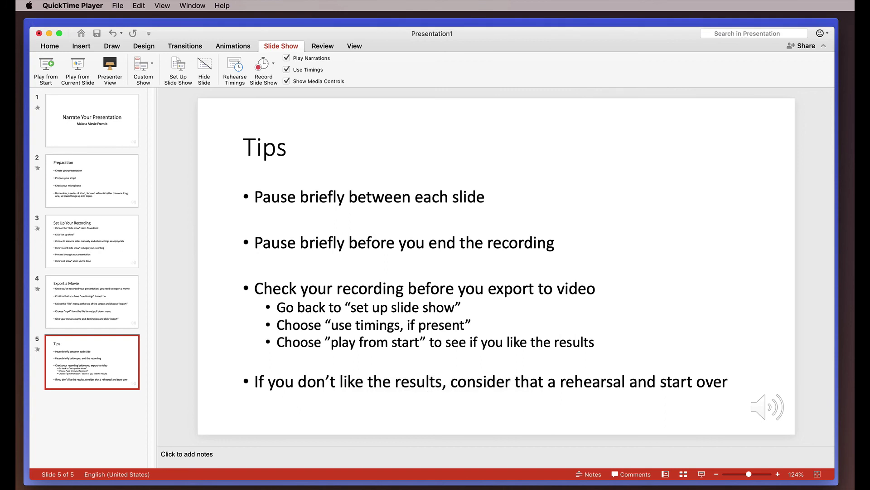
mouse_move(336, 192)
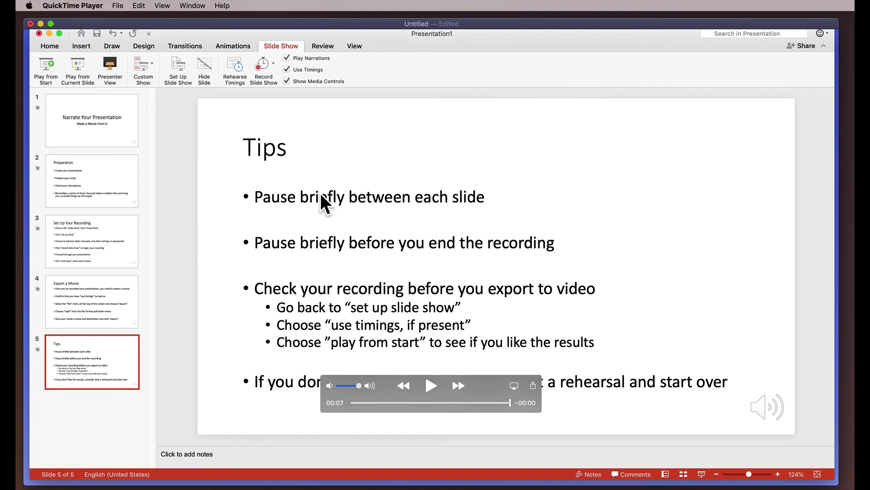